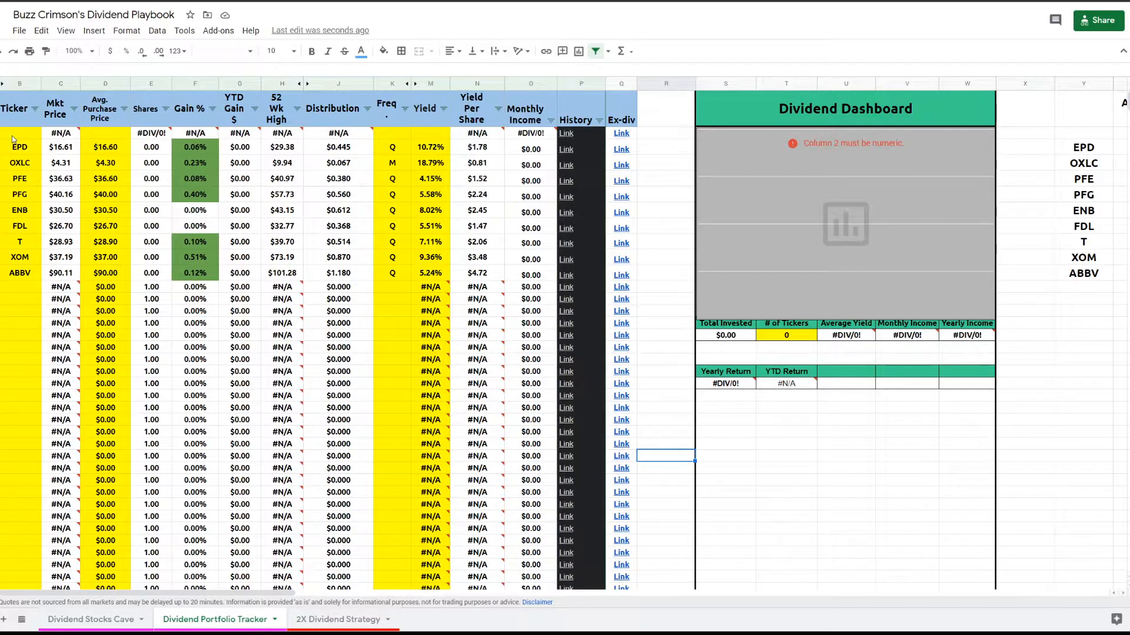
- Add the ticker PM in the empty first row of the Ticker column
click(13, 137)
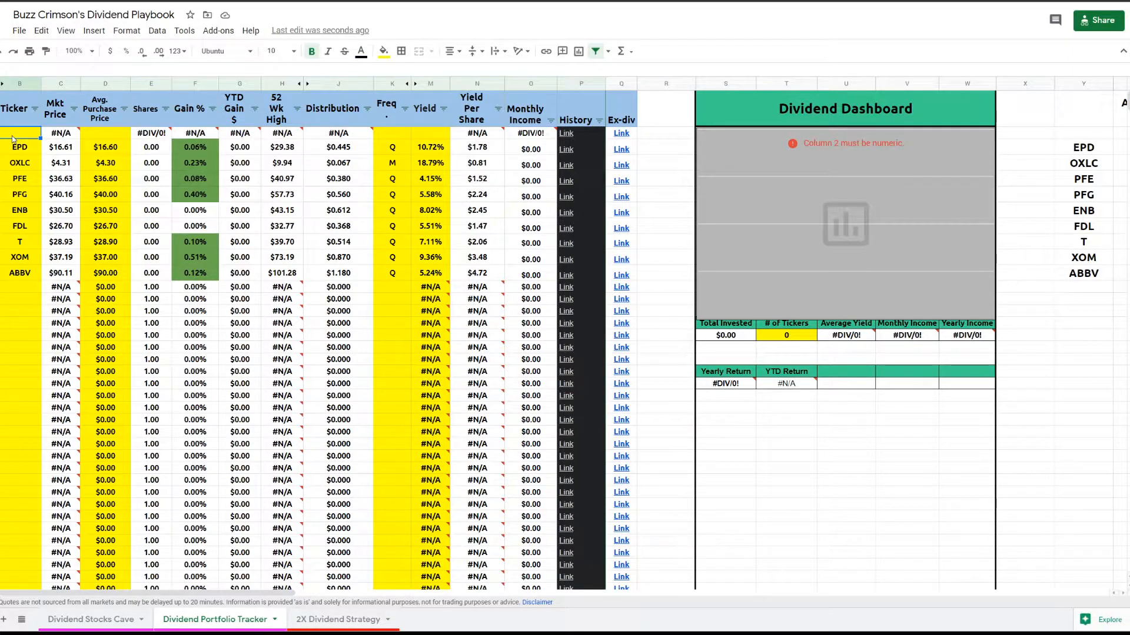
text(PM)
key(Return)
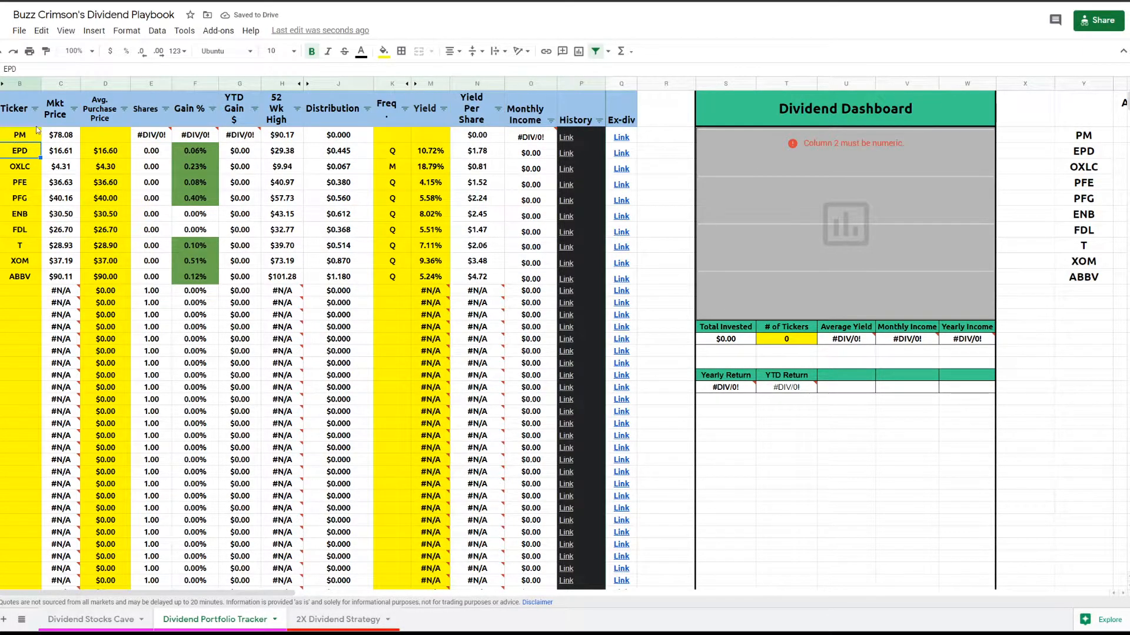
- Set PM's average purchase price to 78
click(55, 135)
click(105, 140)
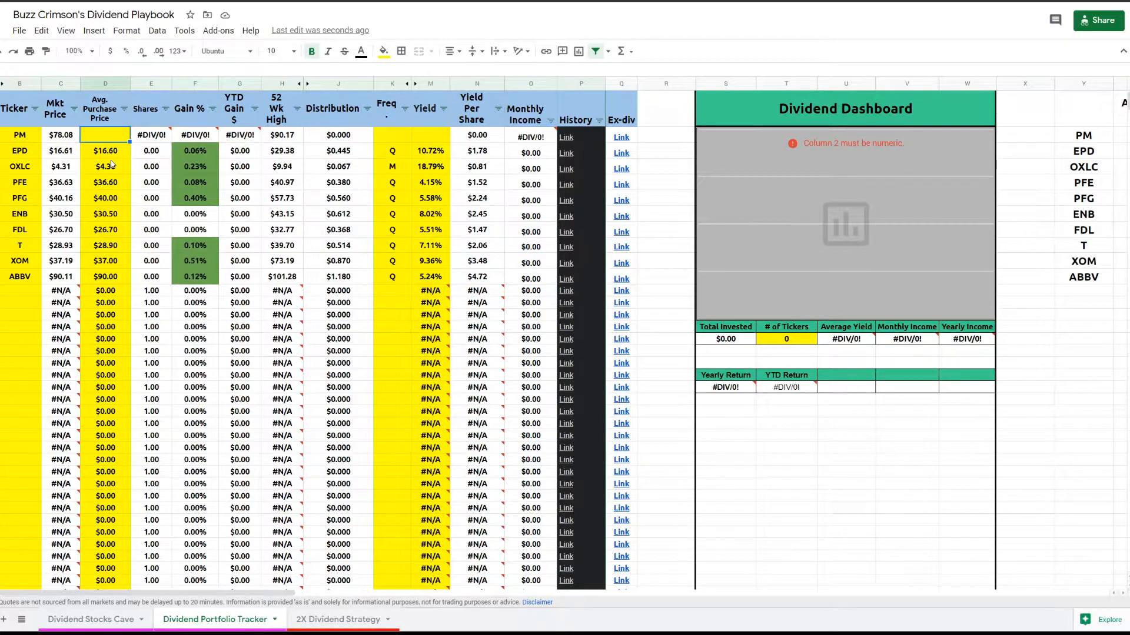
text(78)
key(Return)
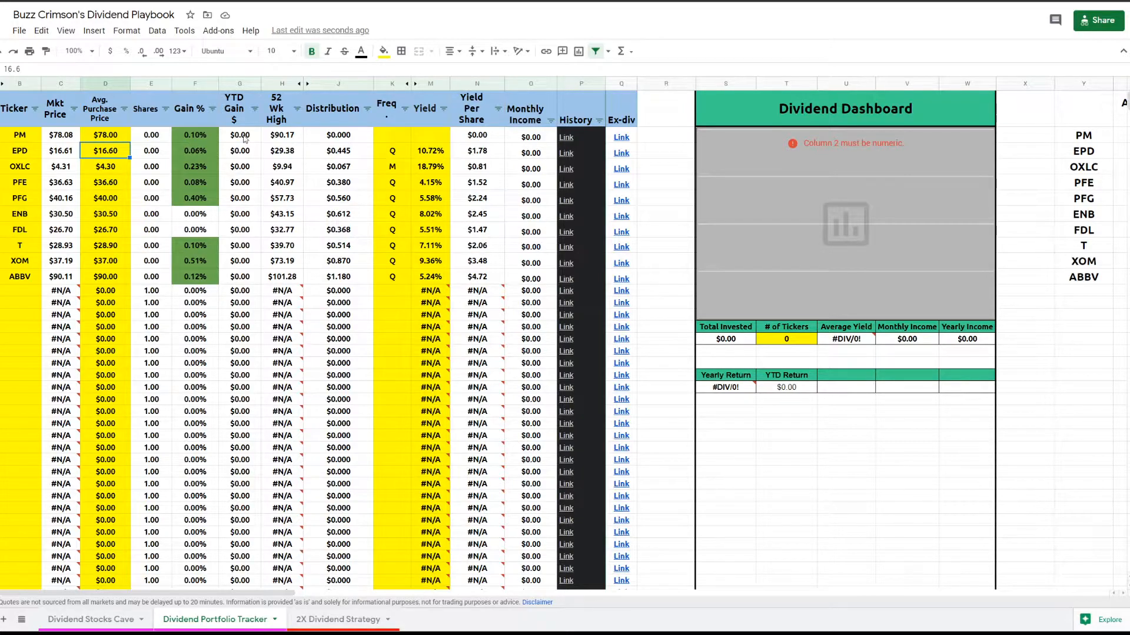
- Open PM's history link and review the dividend details on the Dividend Channel page
click(200, 143)
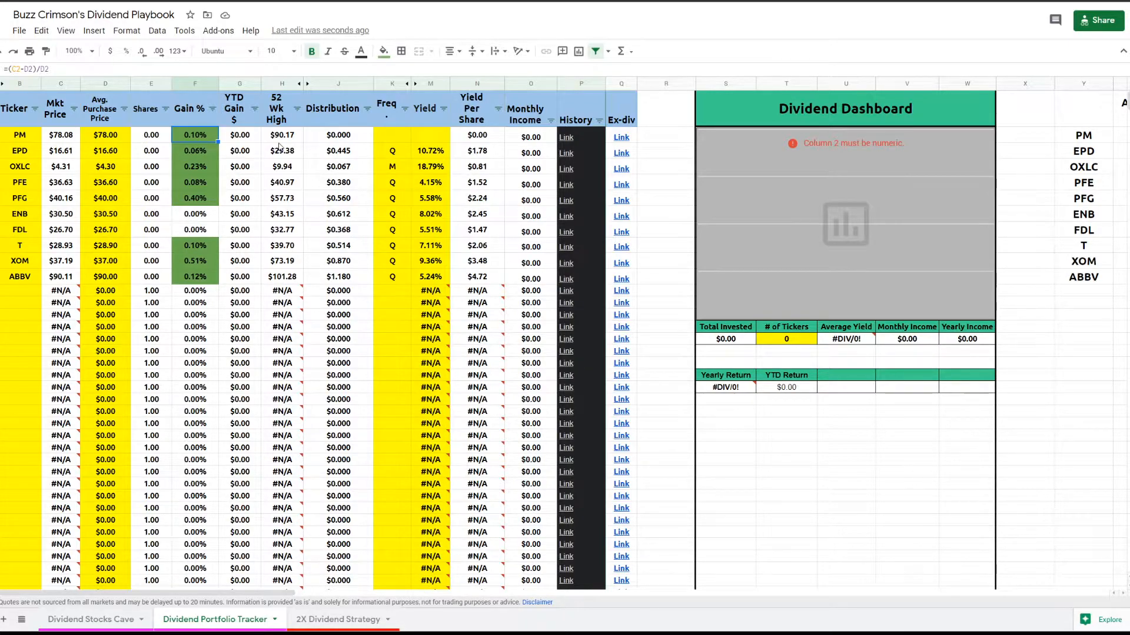
click(393, 139)
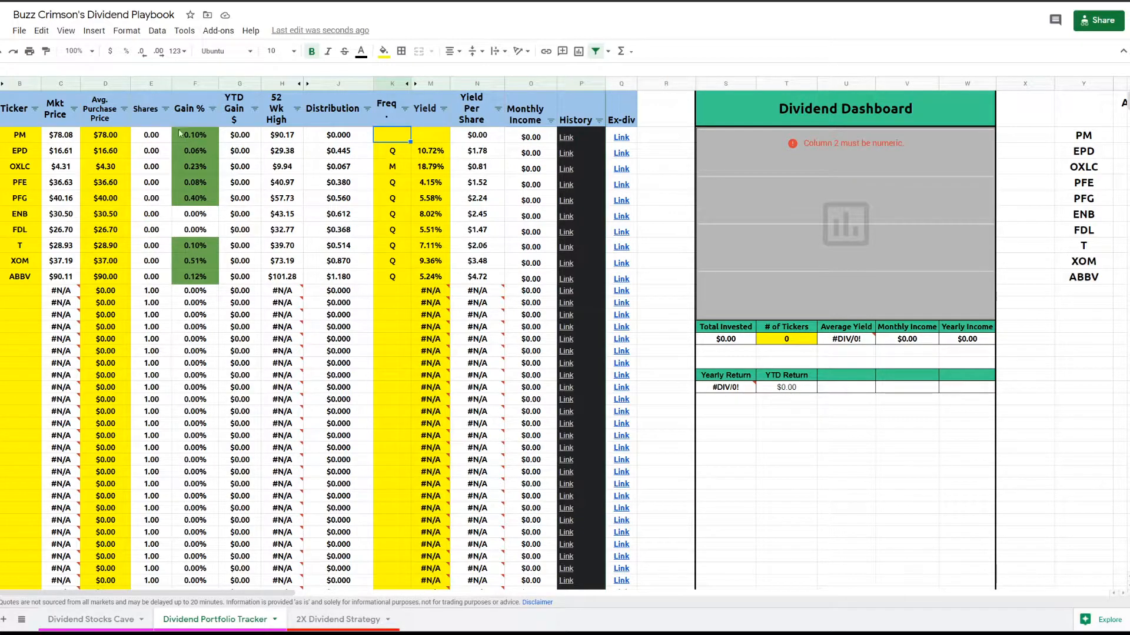
mouse_move(567, 136)
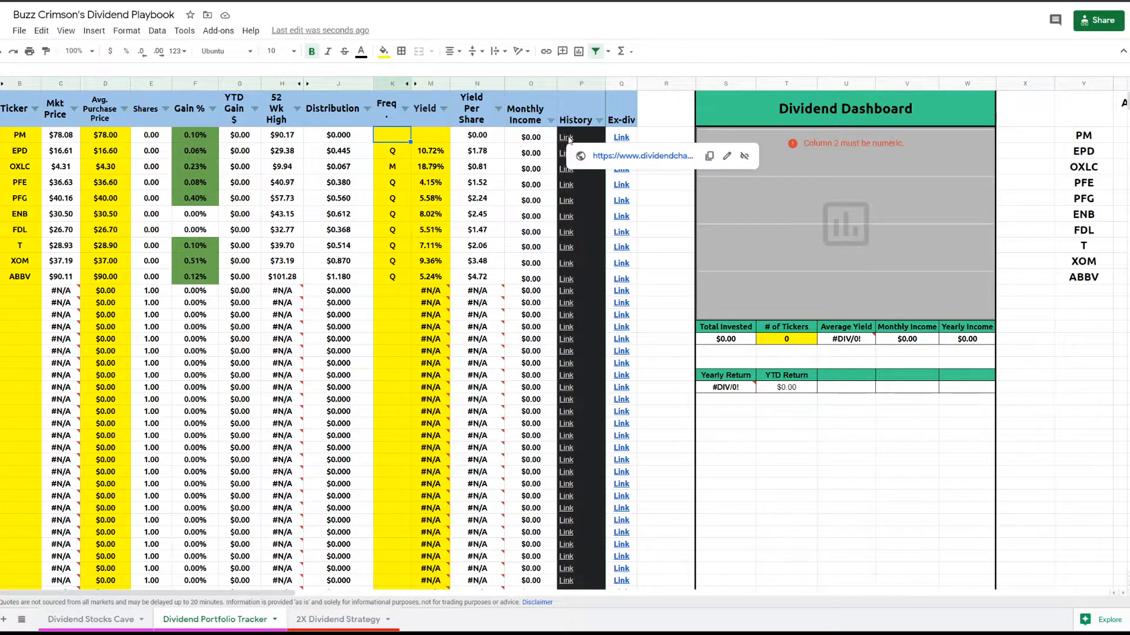
click(609, 156)
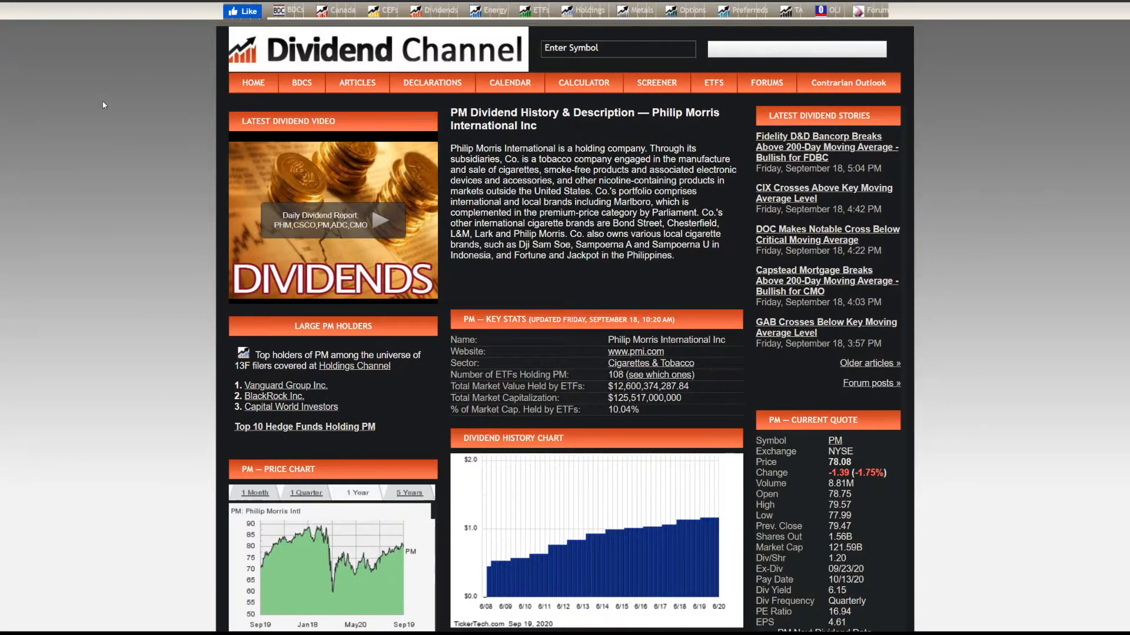
scroll(287, 132, down, 2)
scroll(288, 133, down, 1)
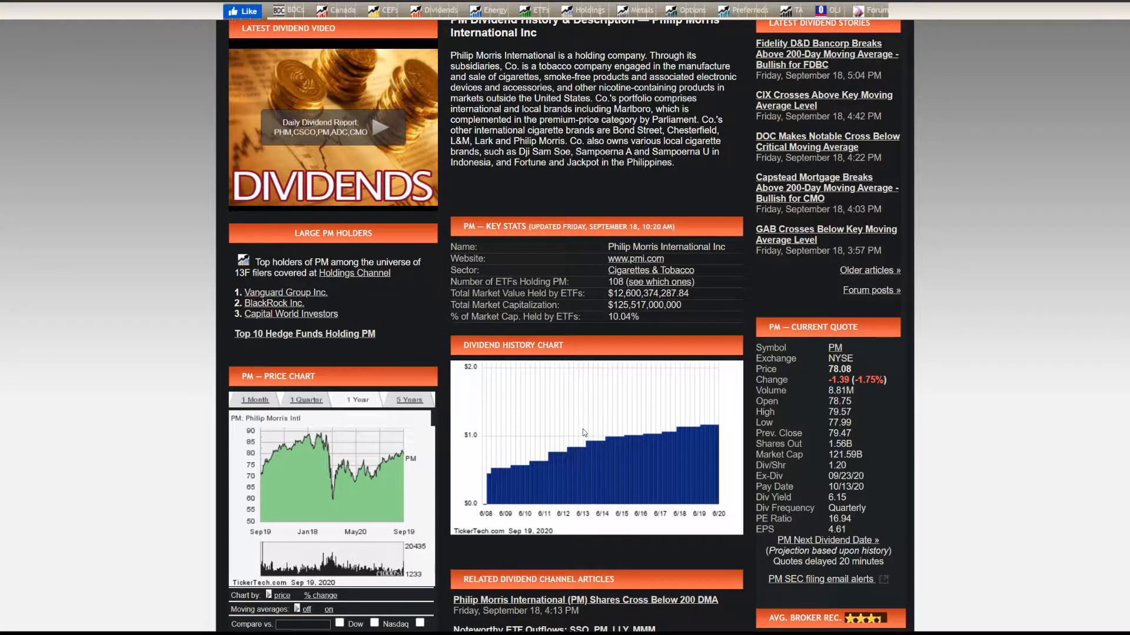
scroll(592, 393, down, 1)
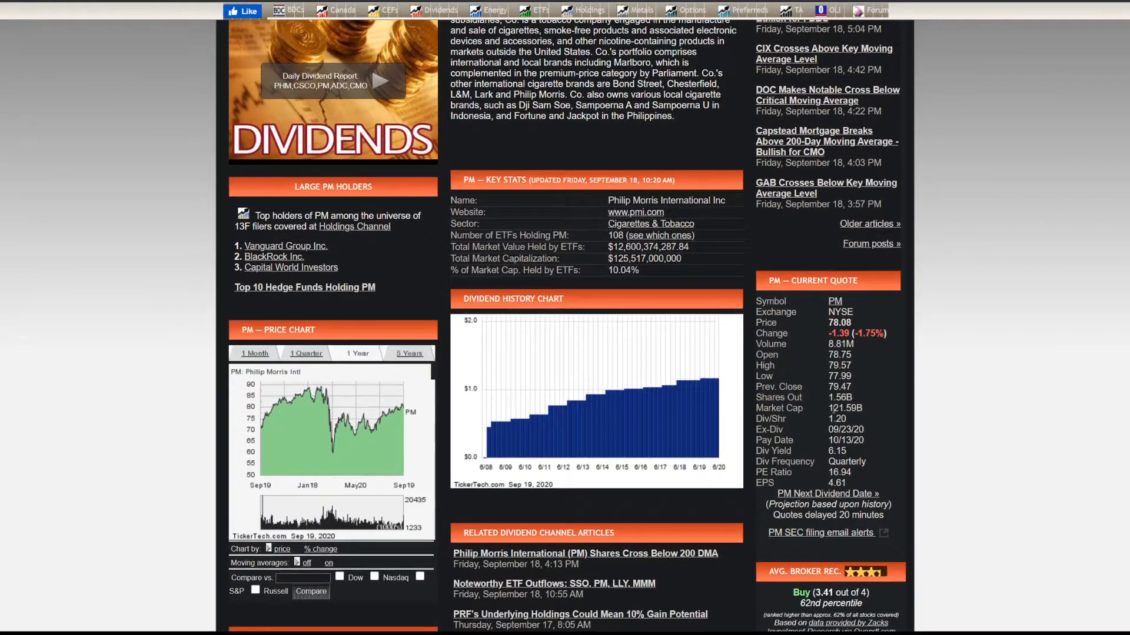
drag(828, 451, 847, 452)
key(ctrl+shift+Tab)
- Set PM's yield to 6.15%
click(434, 137)
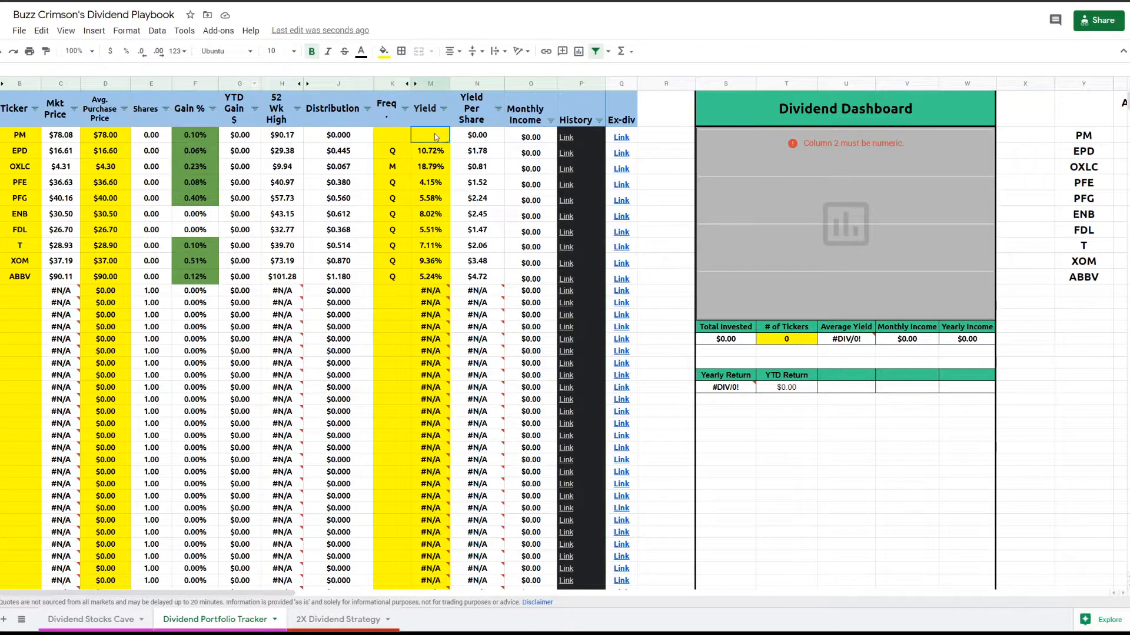
text(6.15%)
key(Return)
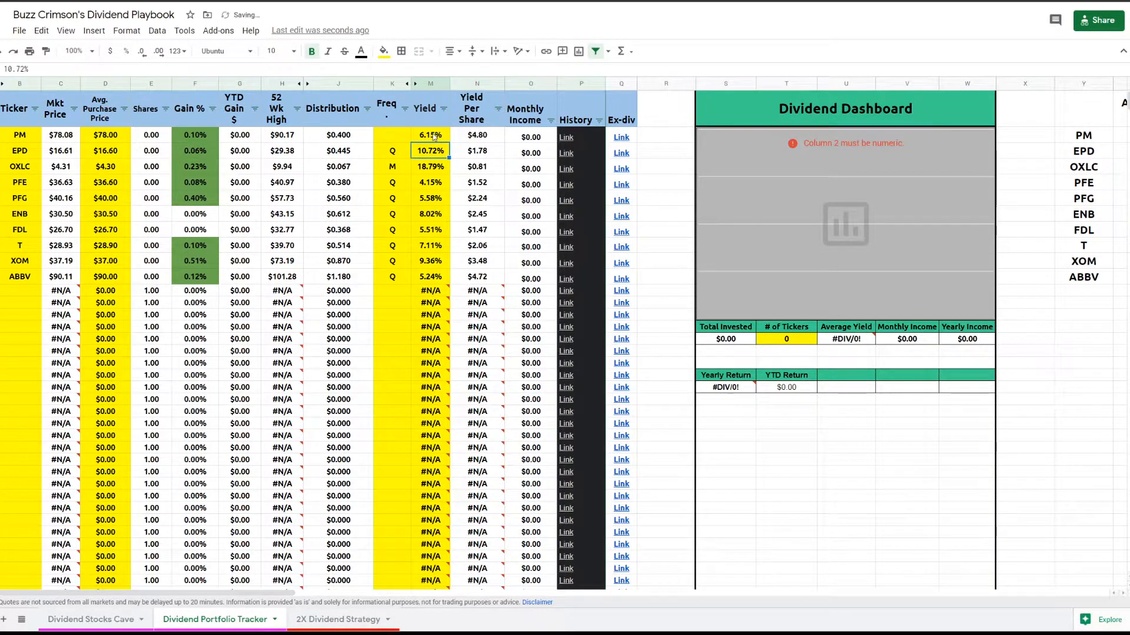
- Review PM's dividend history and ex-dividend date on the linked Nasdaq page
key(ctrl+Tab)
scroll(768, 353, down, 5)
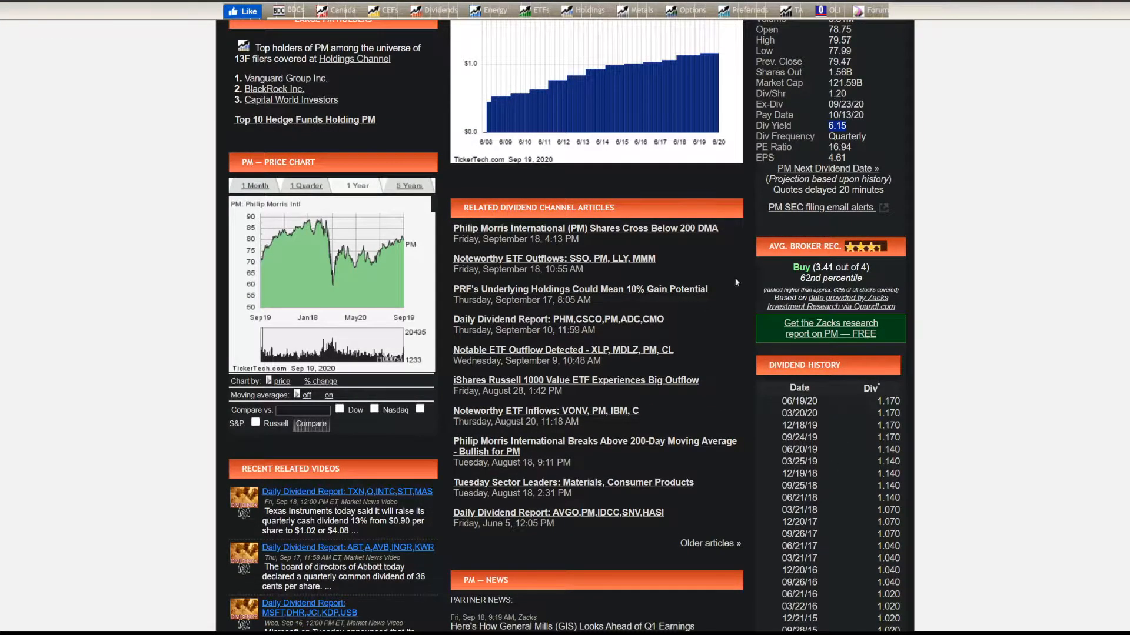
key(ctrl+Tab)
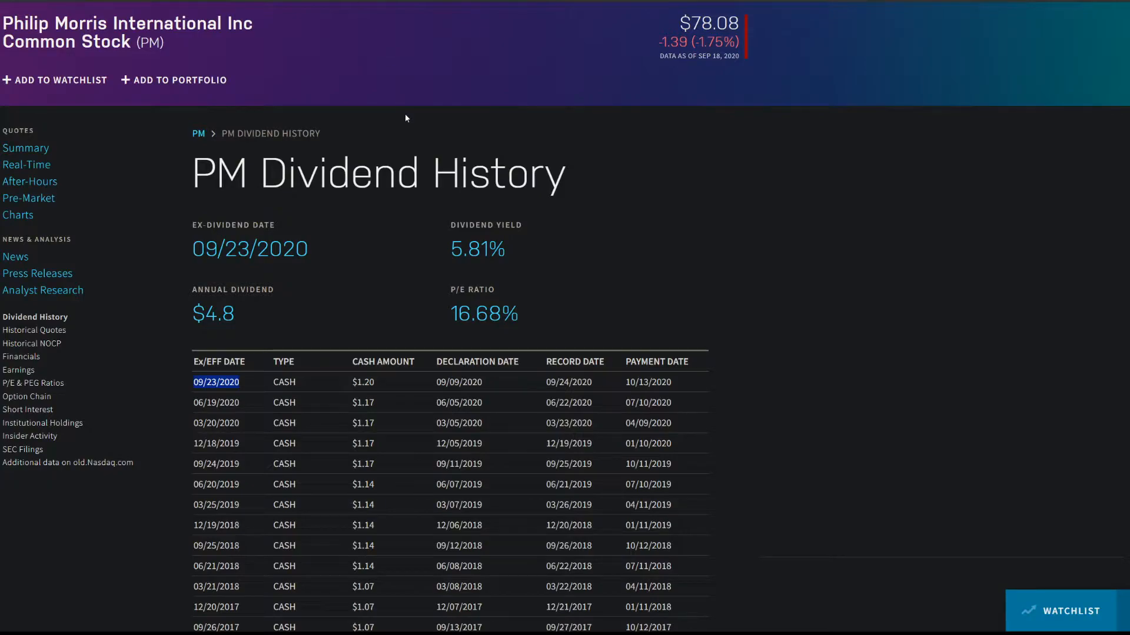
key(ctrl+Tab)
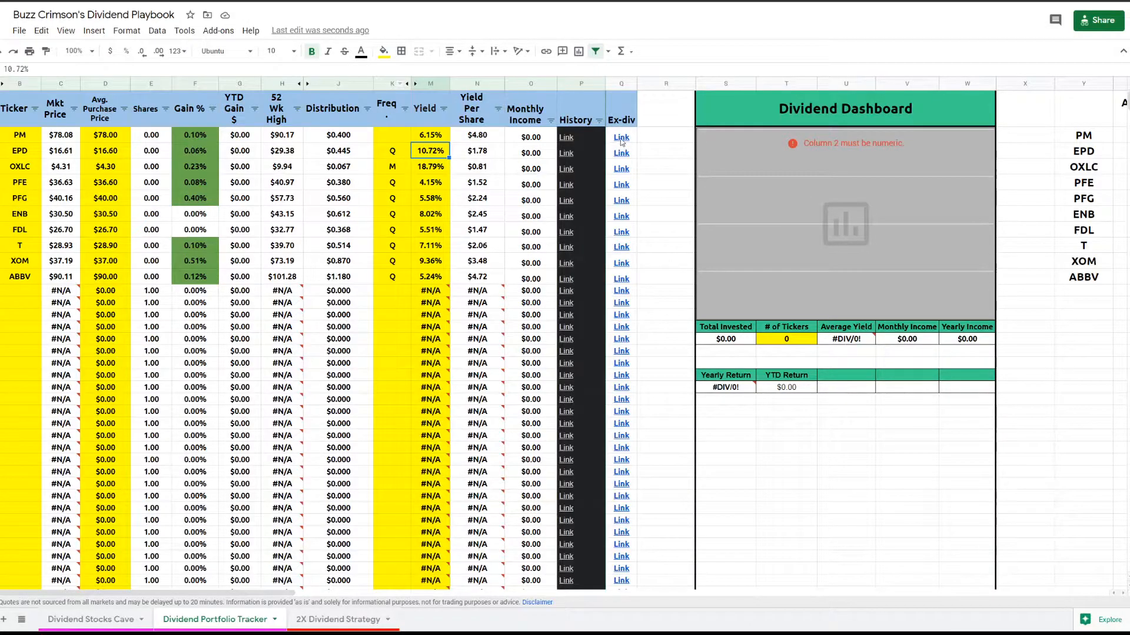
mouse_move(620, 141)
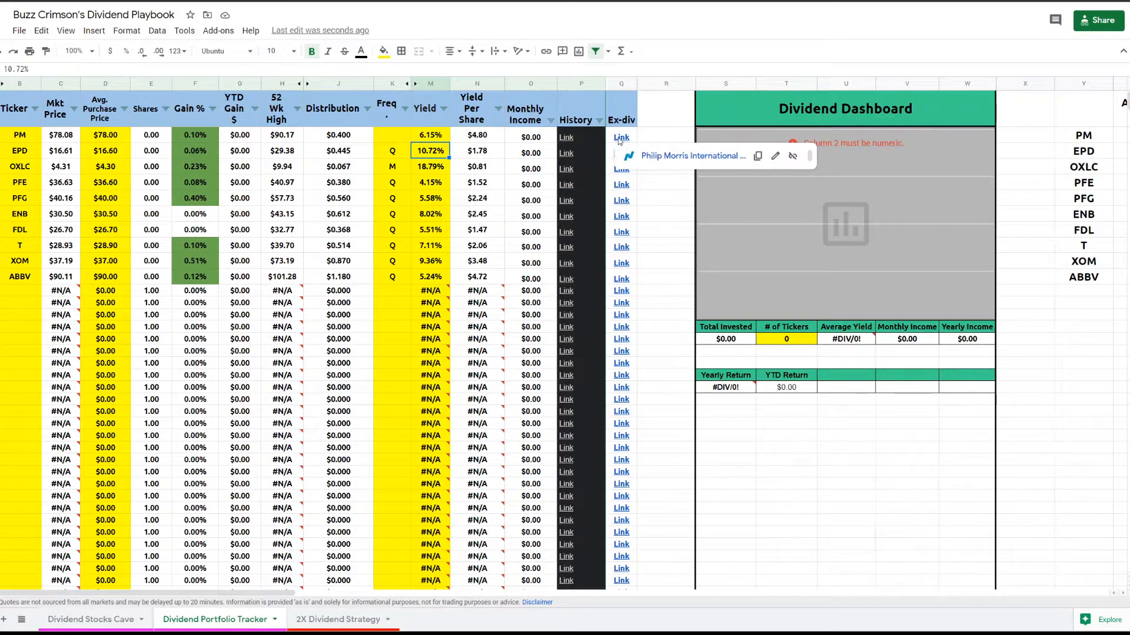
click(647, 156)
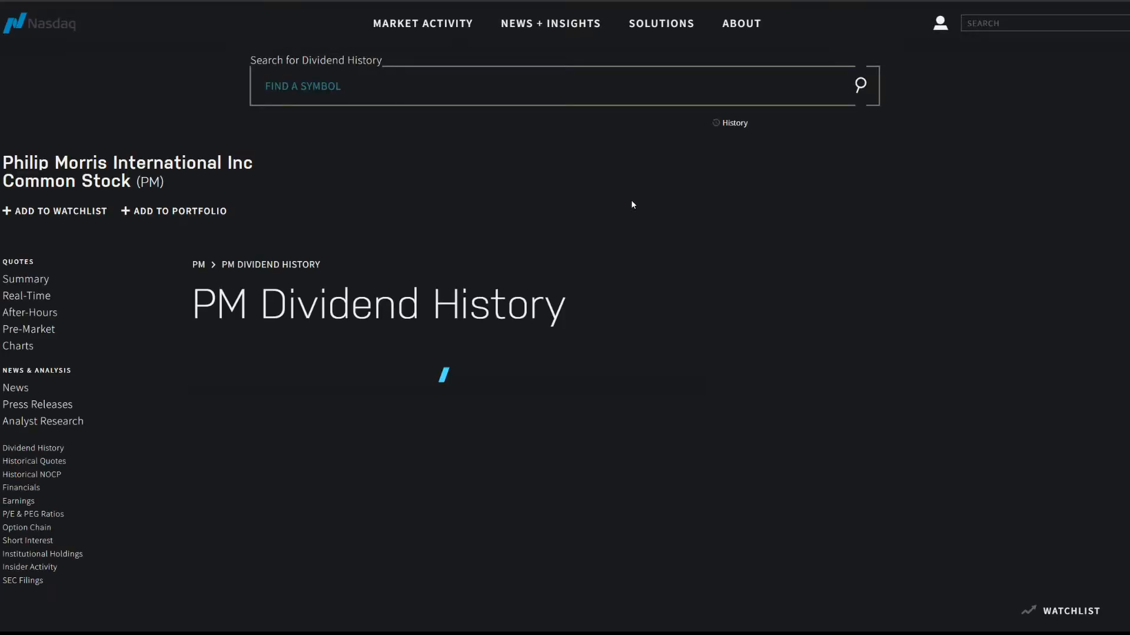
scroll(394, 243, down, 3)
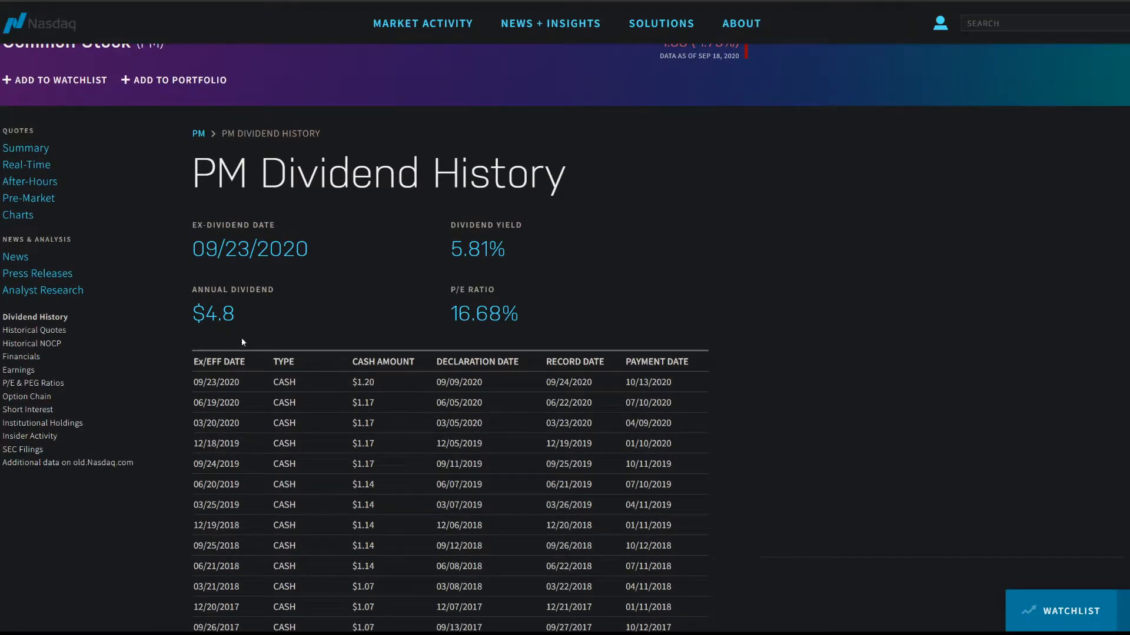
drag(194, 383, 224, 406)
click(204, 424)
drag(199, 381, 263, 383)
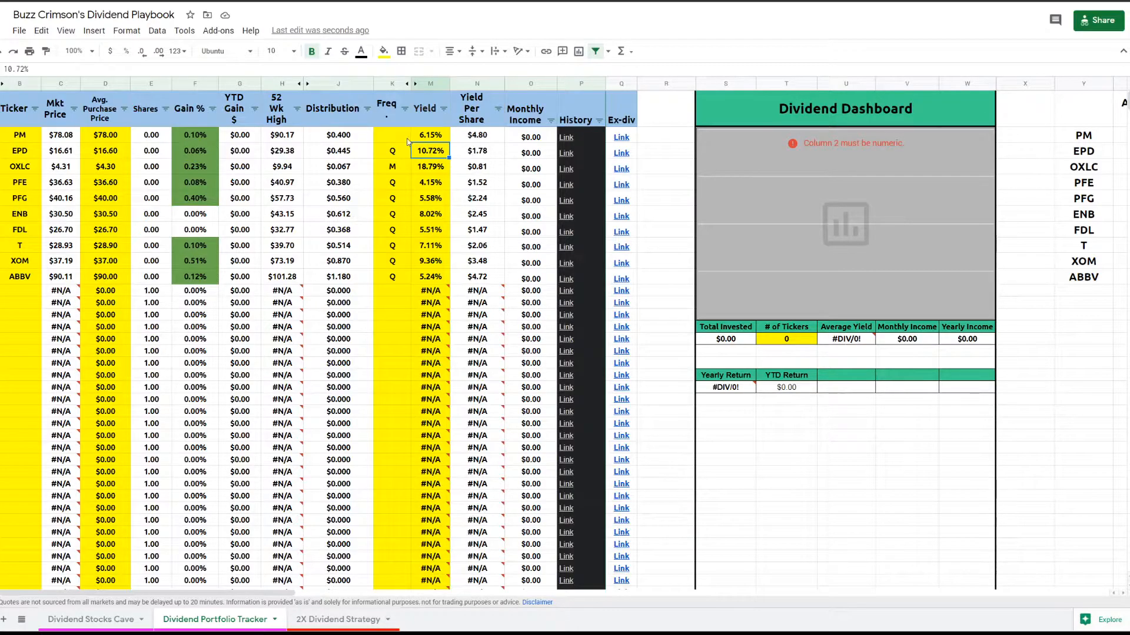
- Set PM's dividend frequency to Q
click(395, 136)
text(Q)
key(Return)
key(Down)
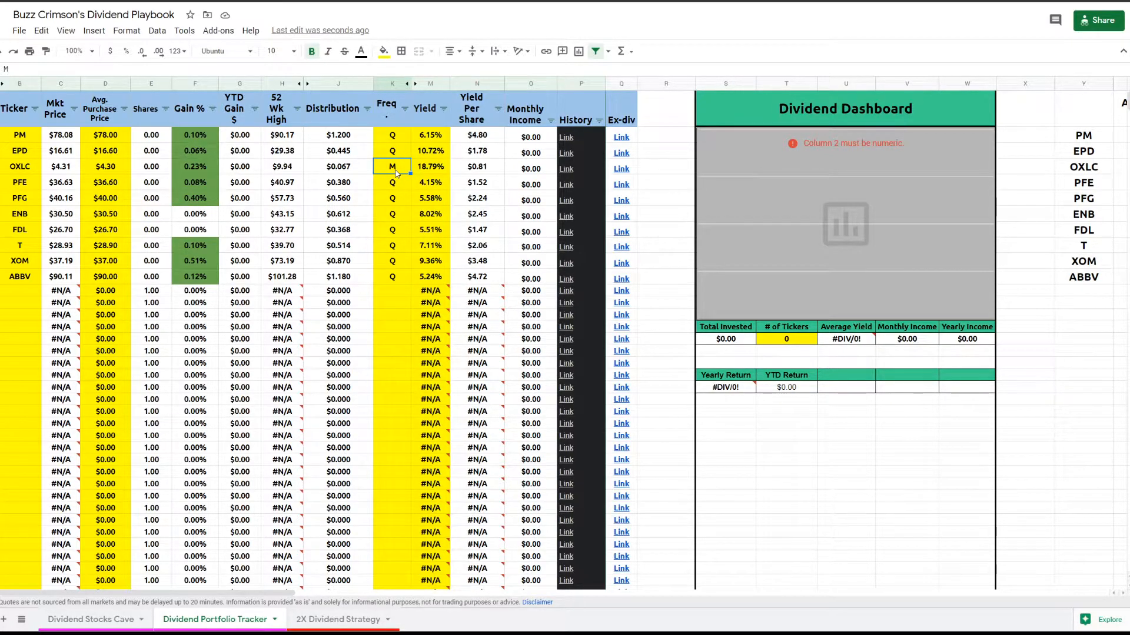
- Enter period 1 contributions of 100, 100, 150, 50 and 50 for PM, EPD, OXLC, PFE and PFG
click(356, 174)
click(353, 141)
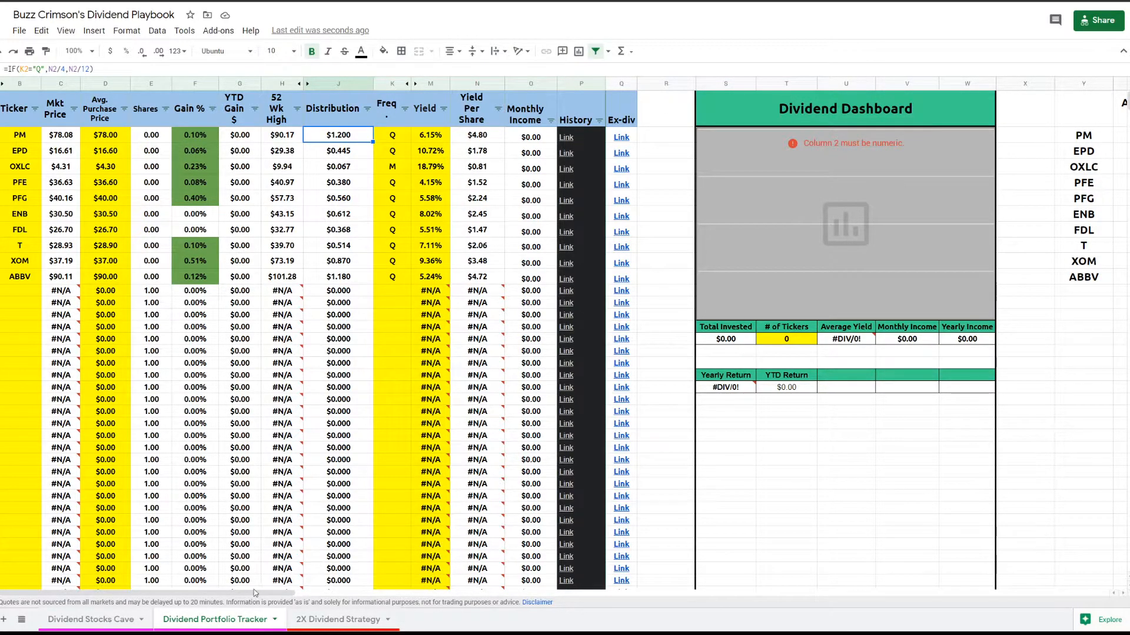
drag(257, 594, 433, 587)
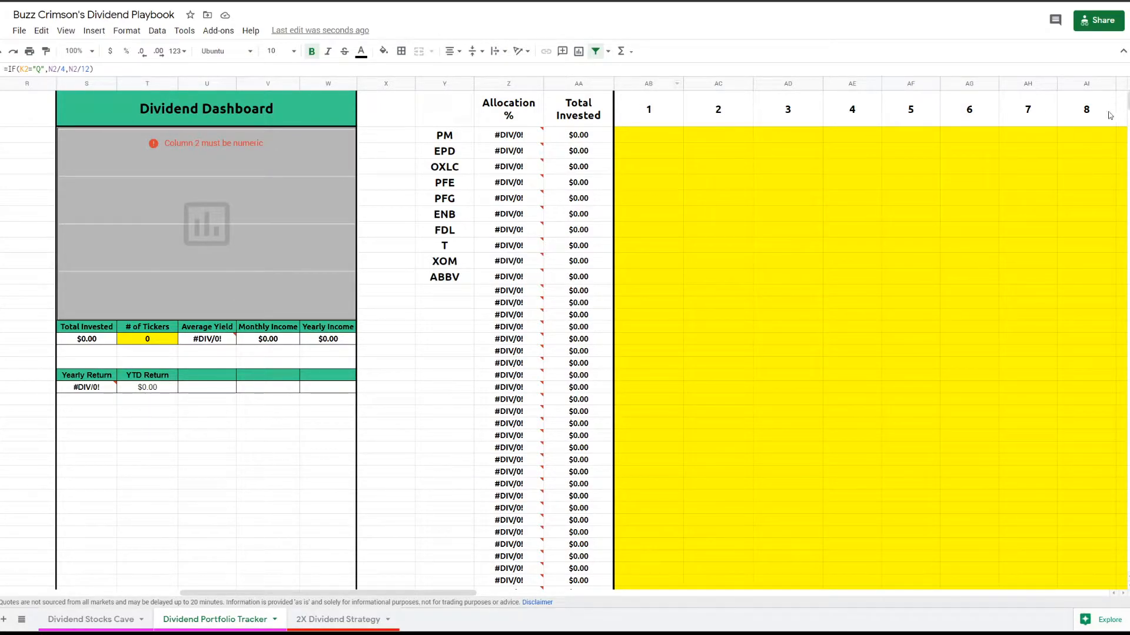
drag(475, 593, 505, 575)
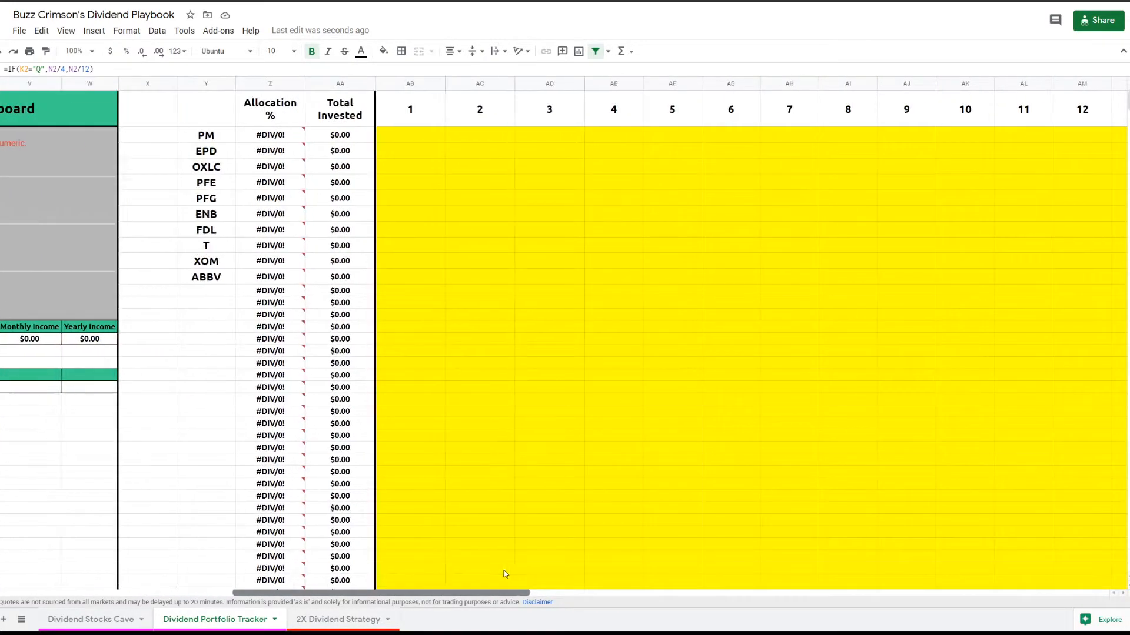
click(426, 142)
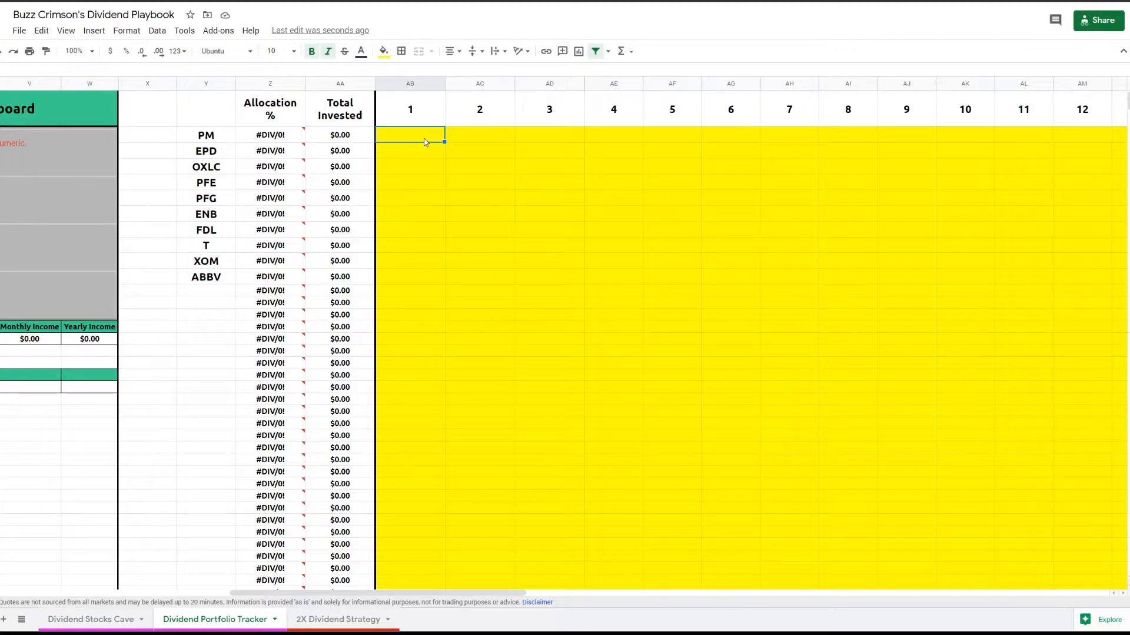
text(100)
key(Return)
text(100)
key(Return)
text(150)
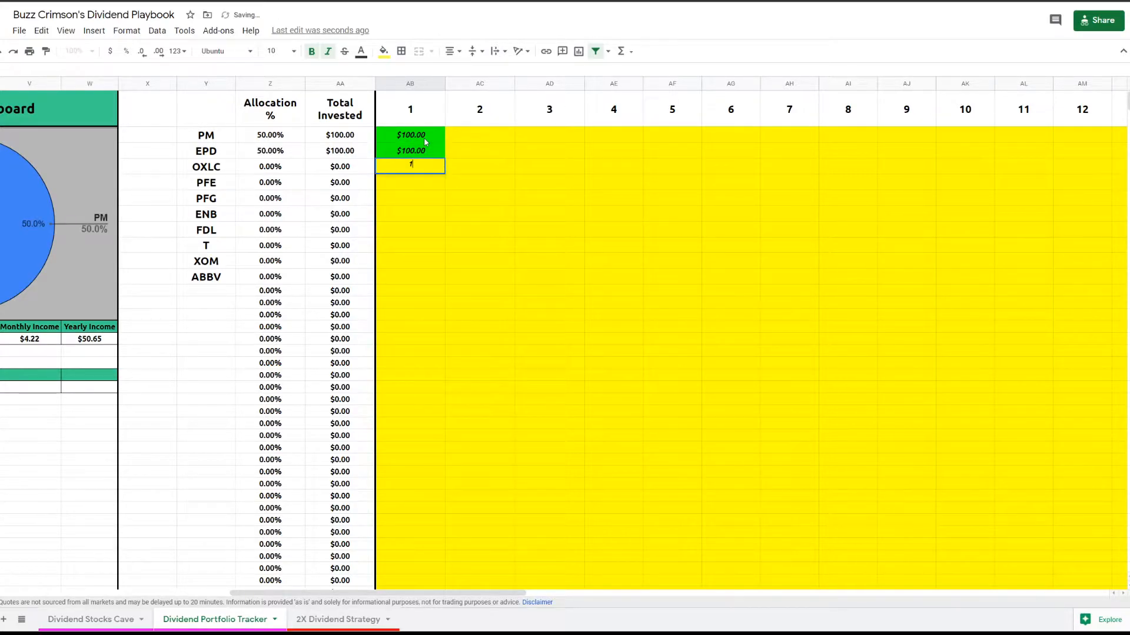
key(Return)
text(50)
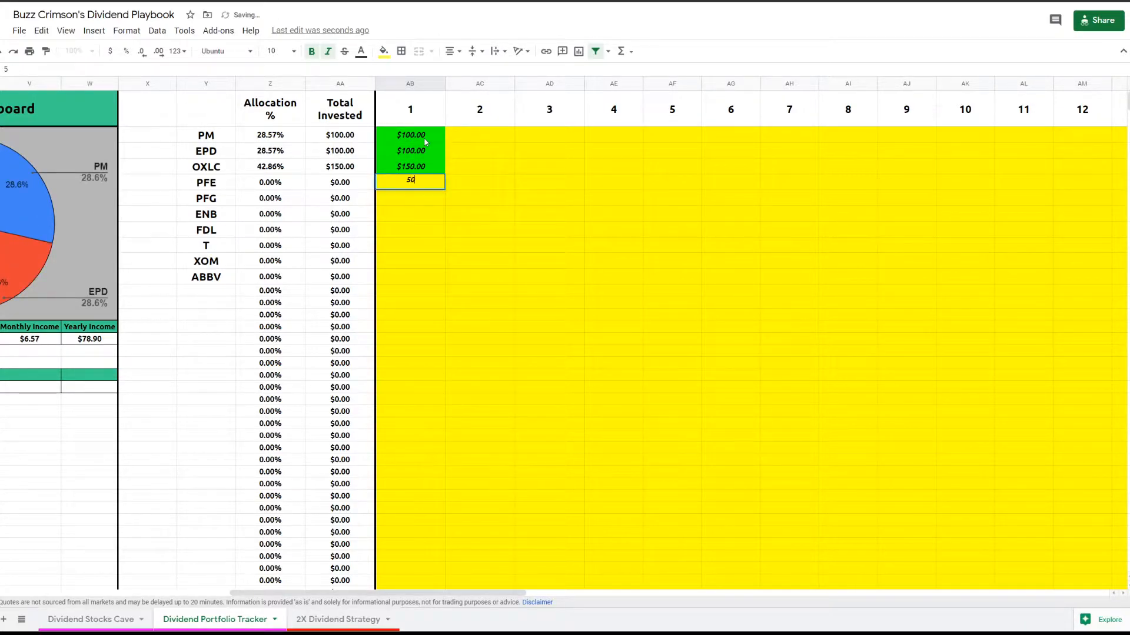
key(Return)
text(5)
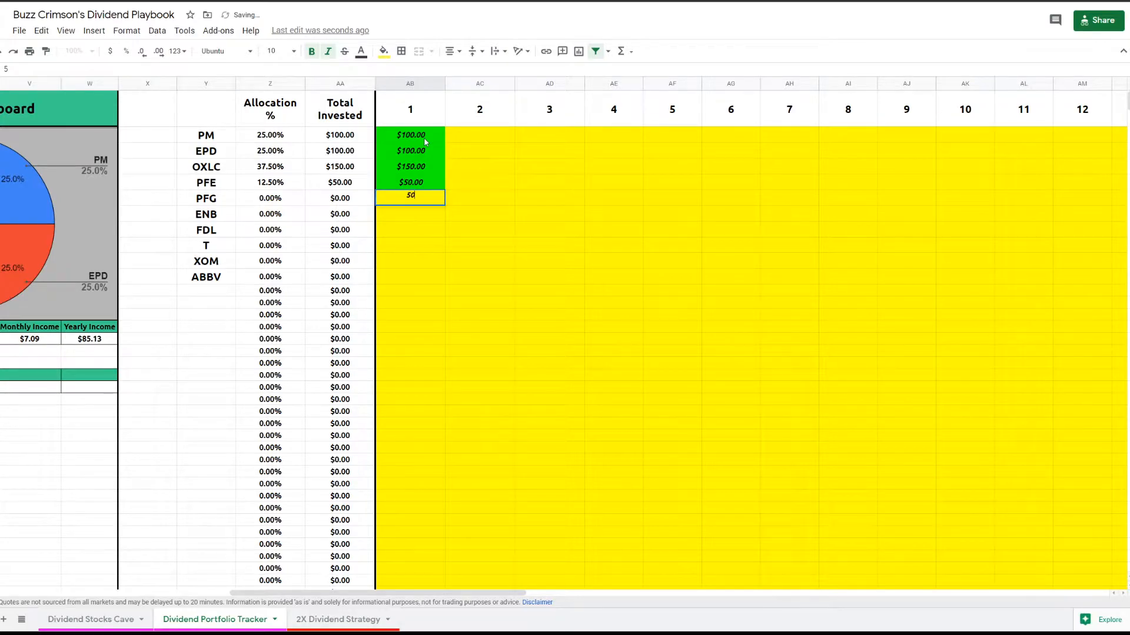
text(0)
key(Return)
- Enter period 1 contributions of 100, 150, 150, 100 and 50 for ENB, FDL, T, XOM and ABBV
text(100)
key(Return)
text(150)
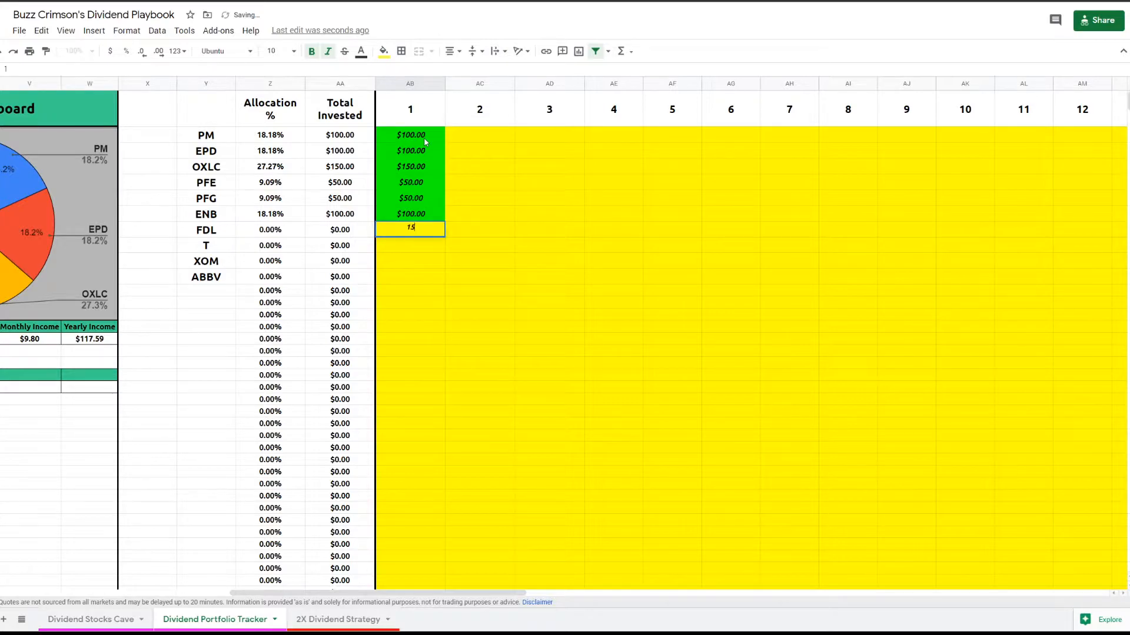
key(Return)
text(150)
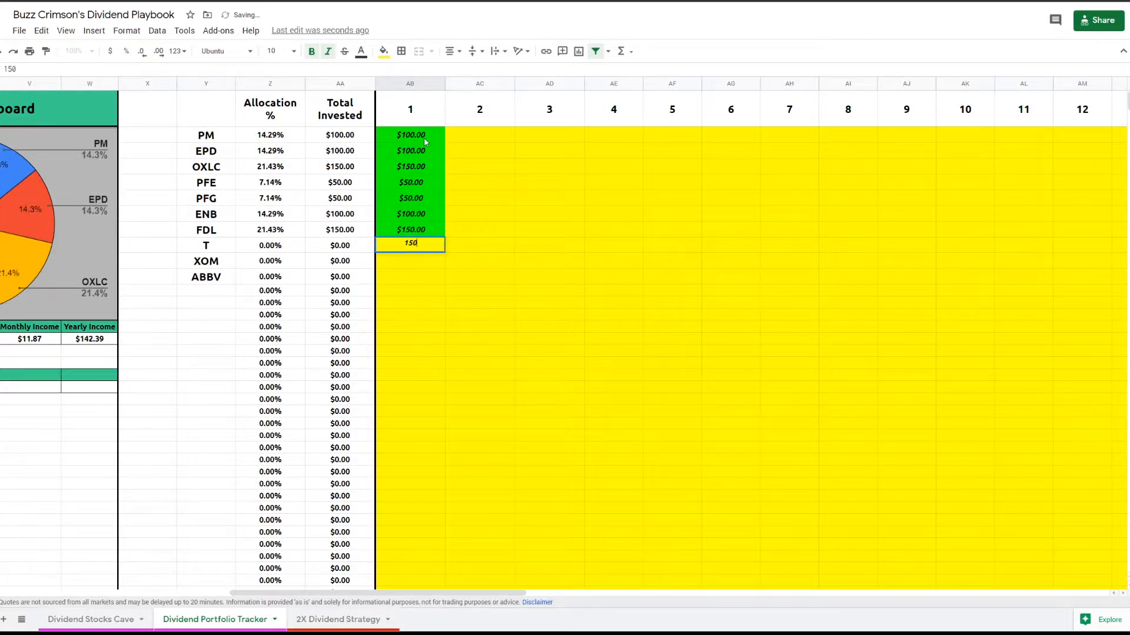
key(Return)
text(100)
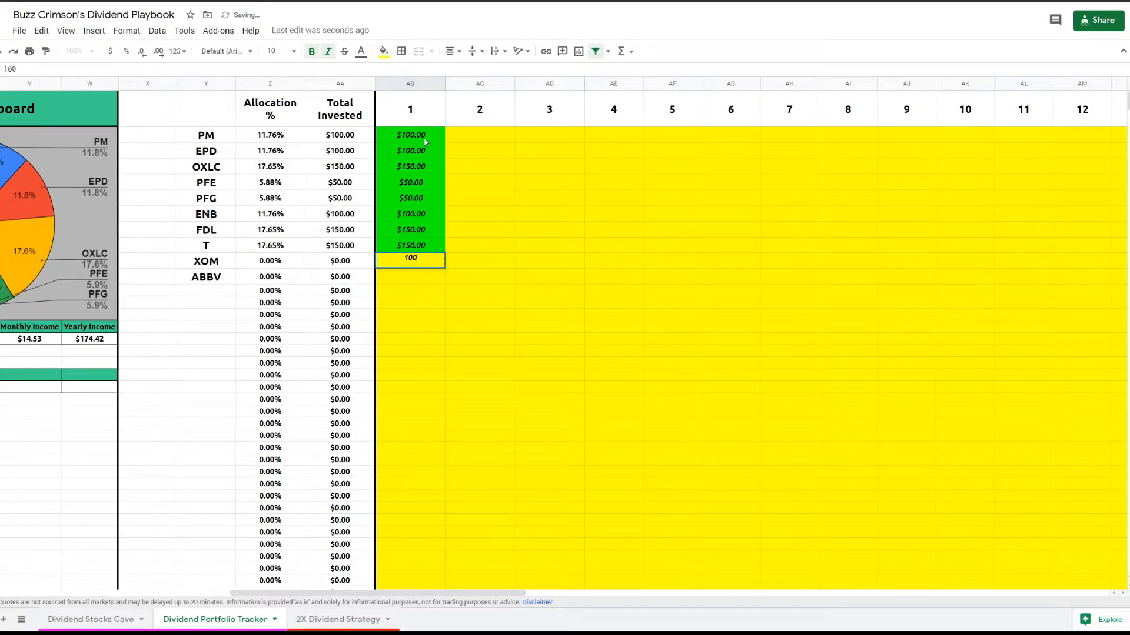
key(Return)
text(50)
key(Return)
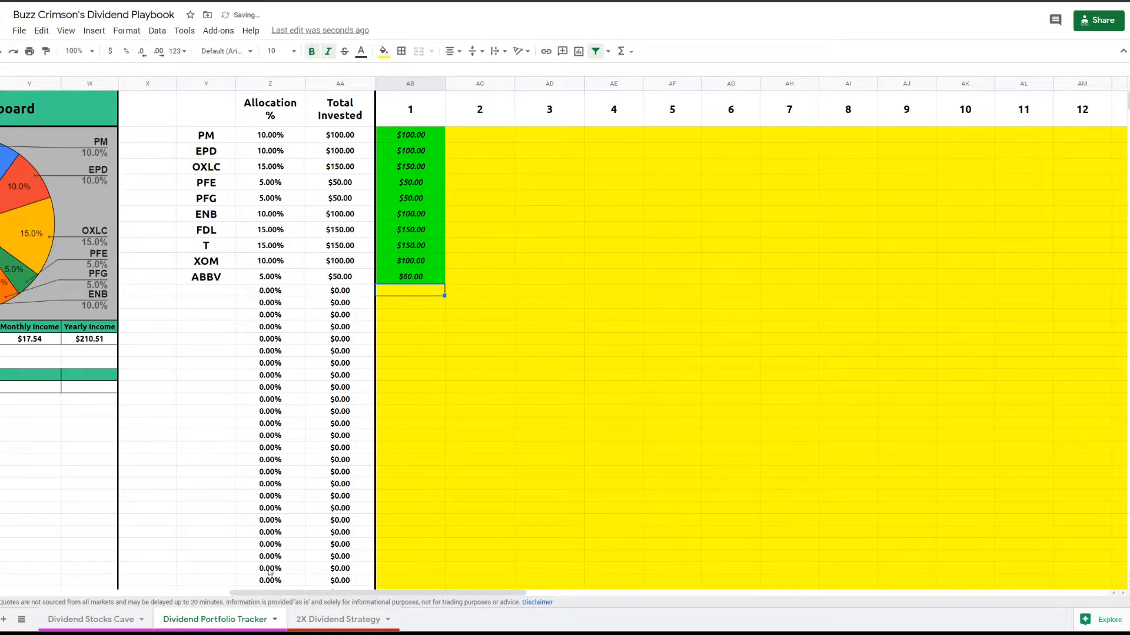
- Enter a -20 withdrawal for PM in period 2
drag(287, 594, 248, 594)
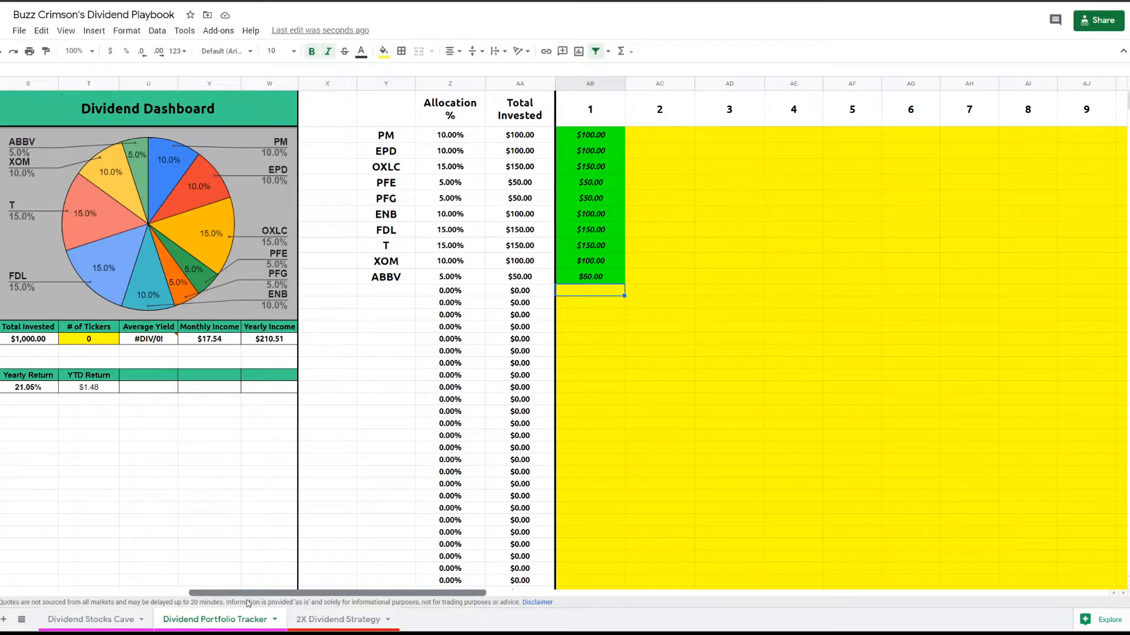
drag(247, 599, 262, 599)
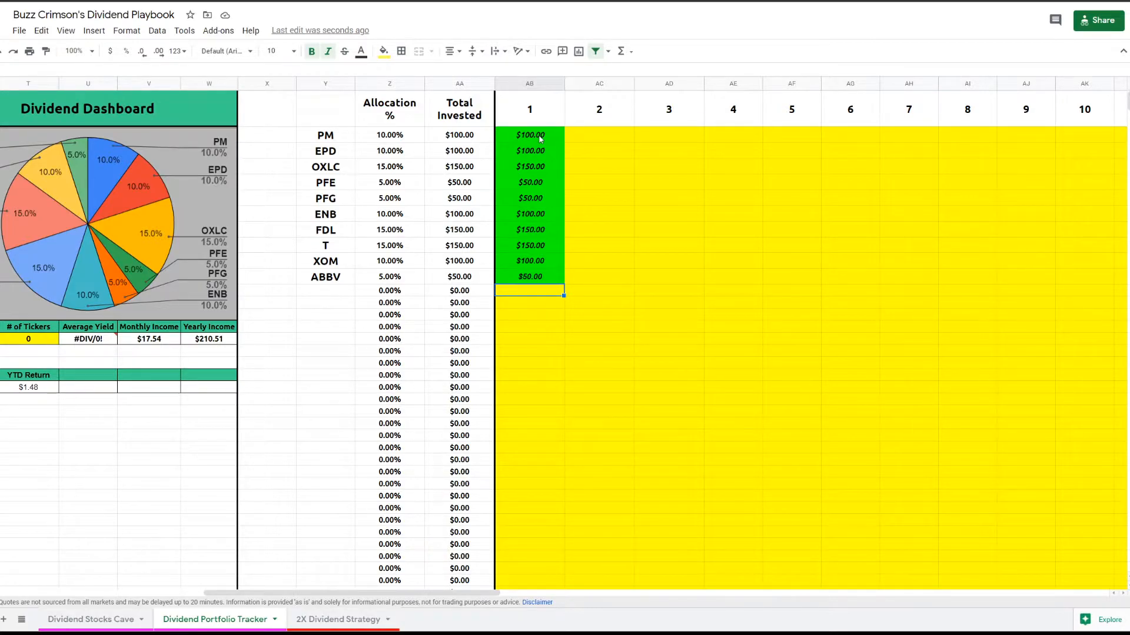
click(591, 137)
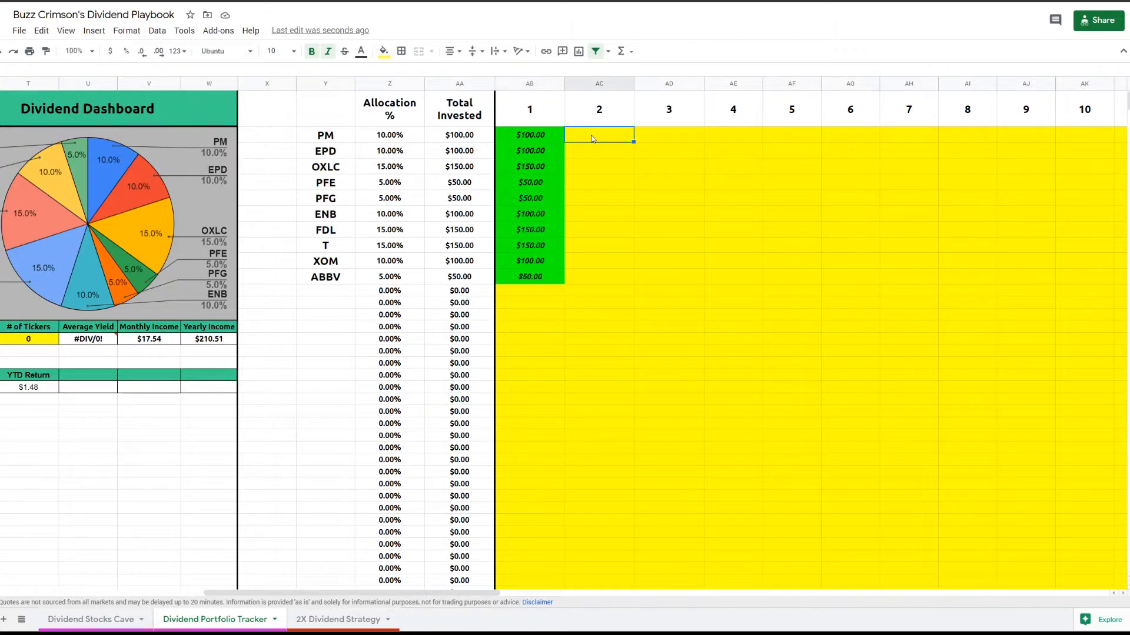
double_click(592, 136)
text(-)
text(20)
key(Return)
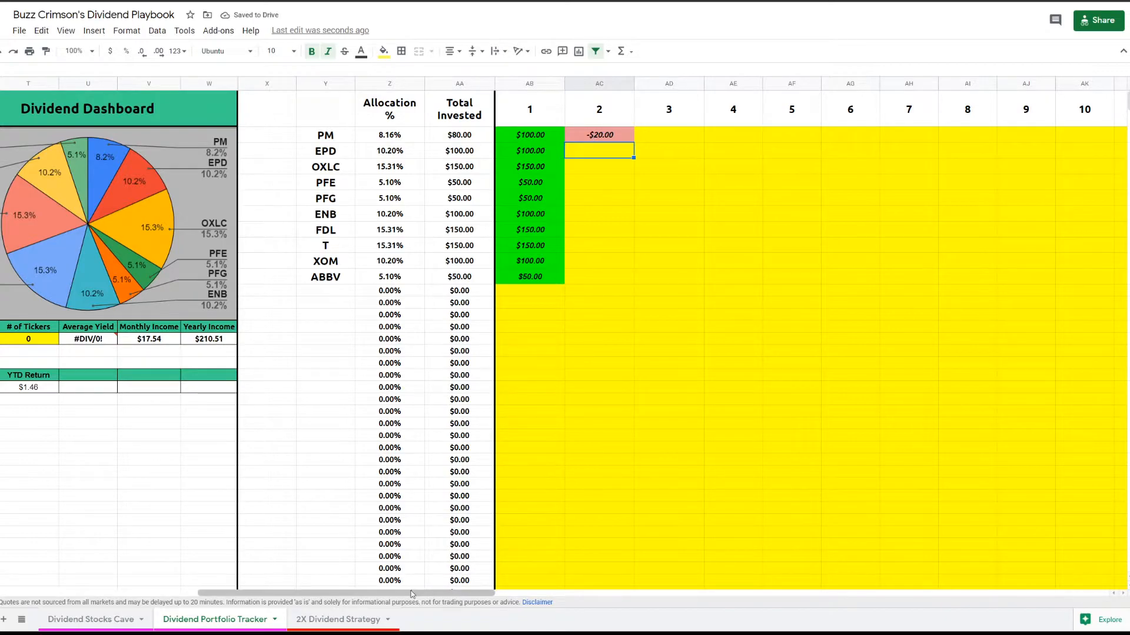
- Clear PM's period 2 withdrawal in the contributions grid
drag(412, 593, 391, 593)
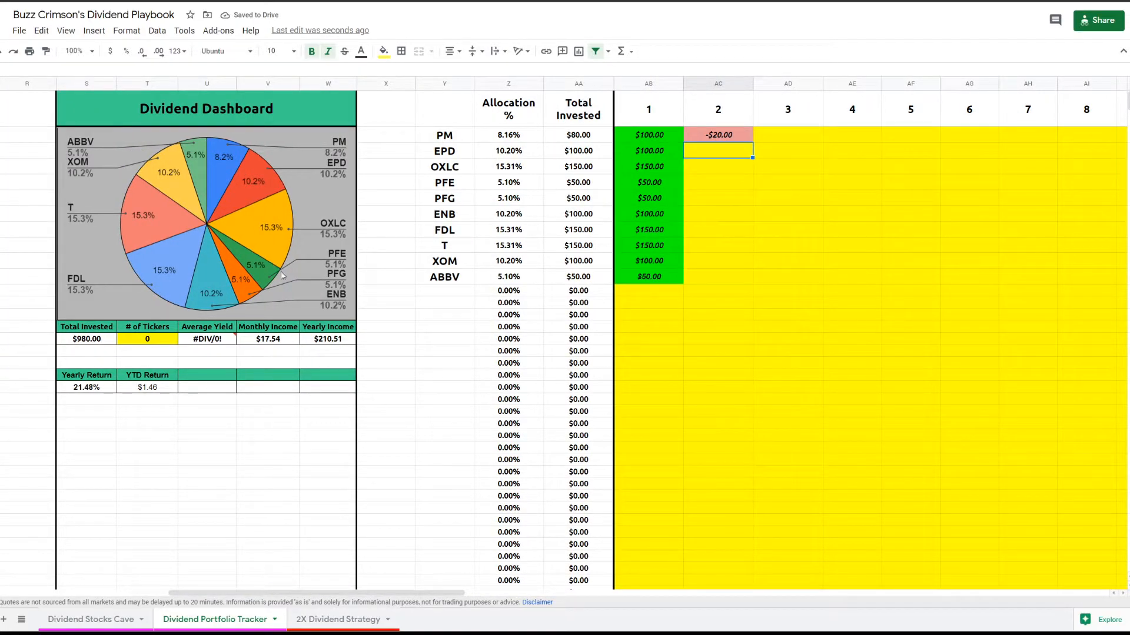
click(724, 139)
key(Delete)
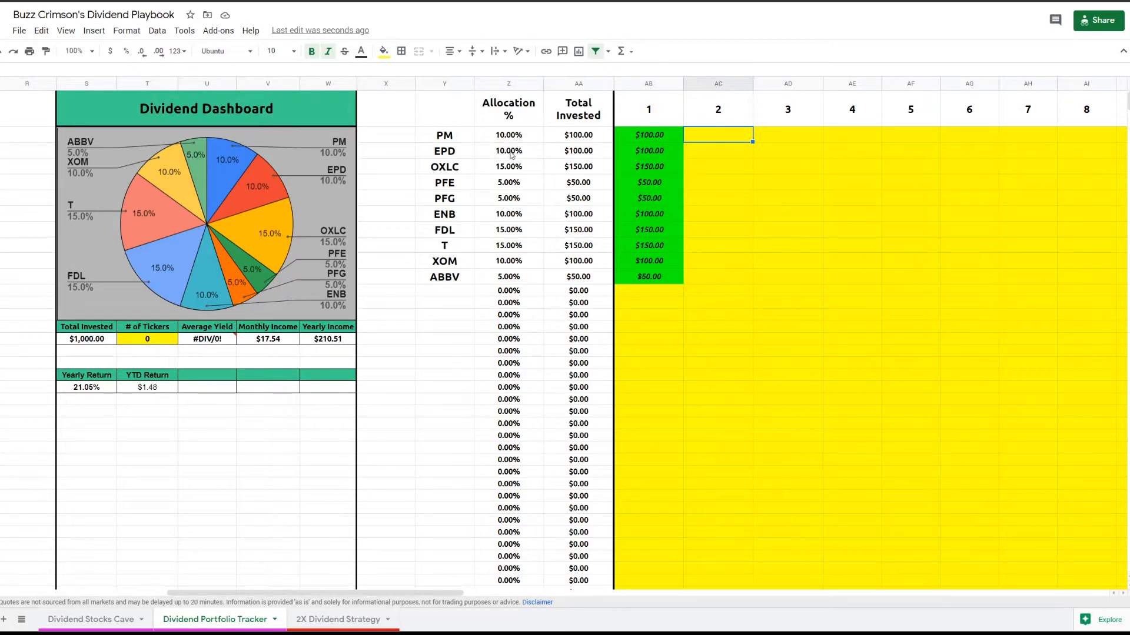
- Set the dividend dashboard's number of tickers to 10
drag(443, 598, 363, 597)
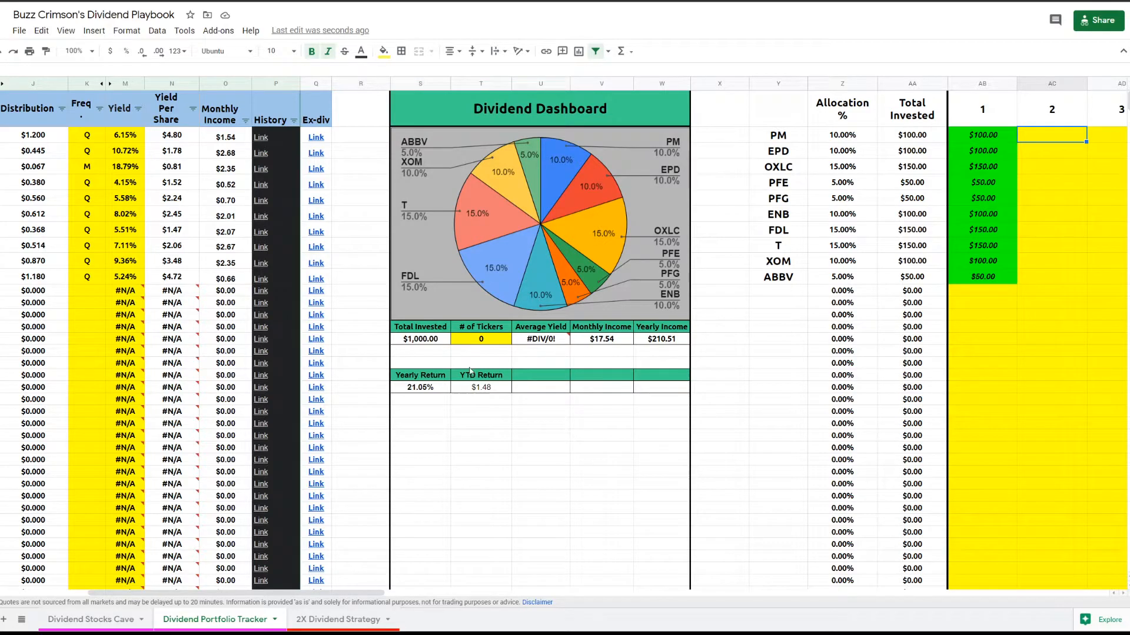
click(477, 341)
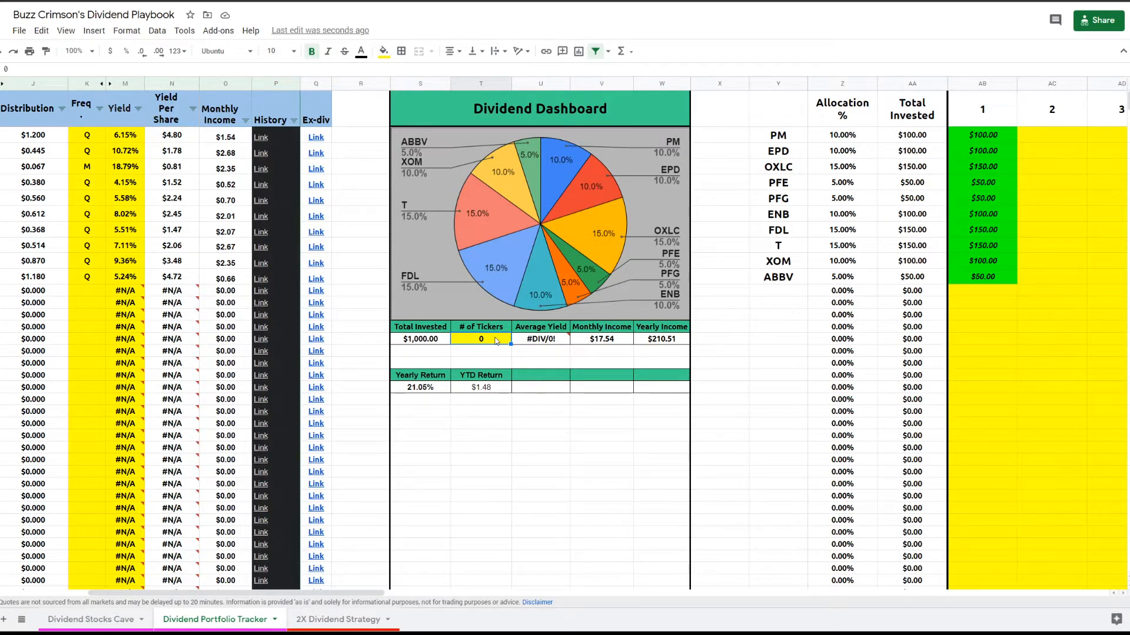
text(10)
key(Return)
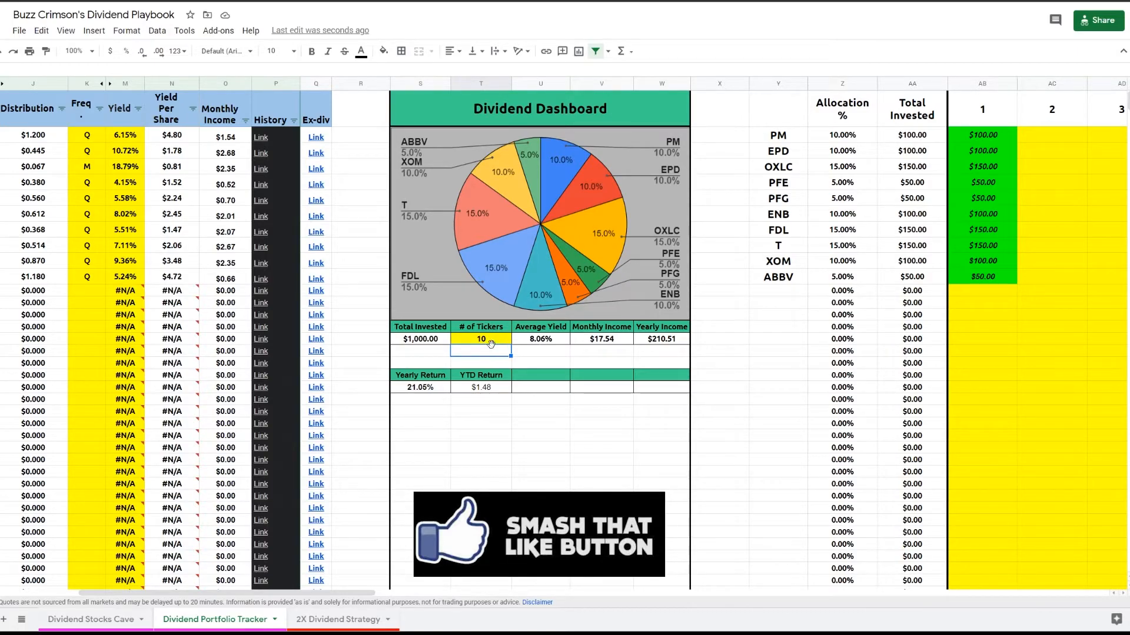
- Inspect the formulas behind the Yearly Return and YTD Return cells and the error cells in the empty tracker rows
click(499, 388)
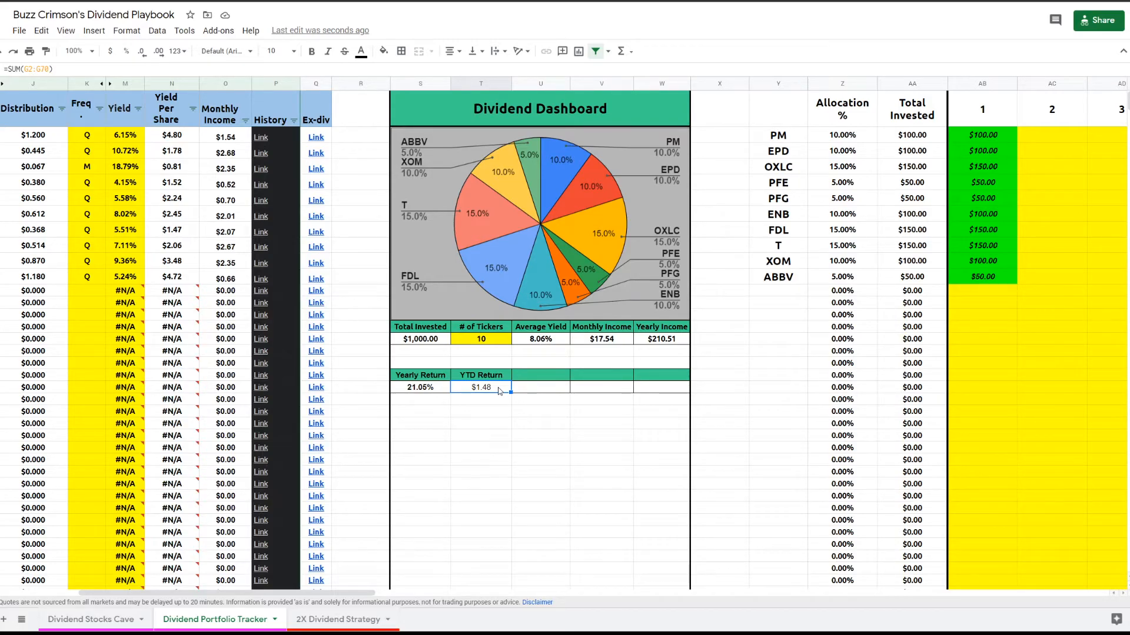
click(430, 389)
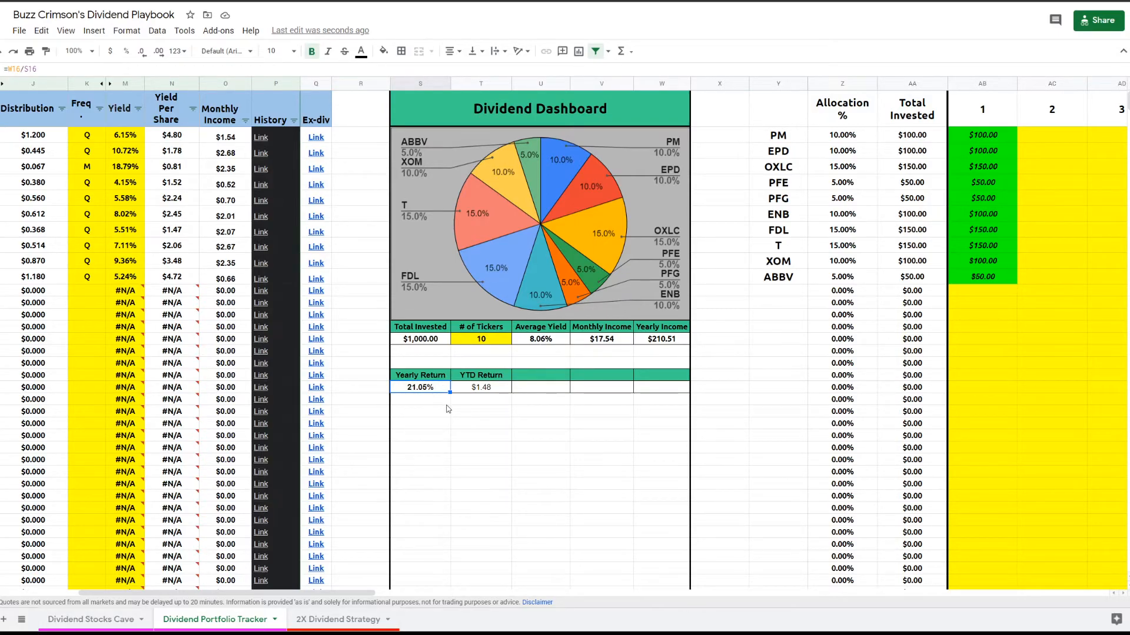
drag(332, 596, 1, 416)
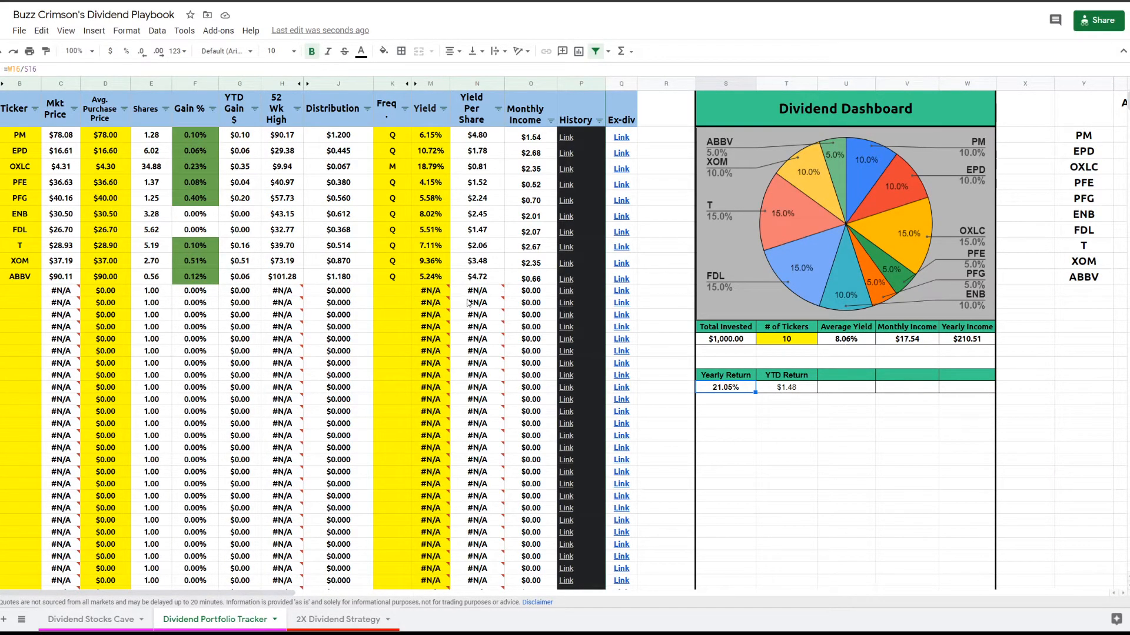
mouse_move(472, 302)
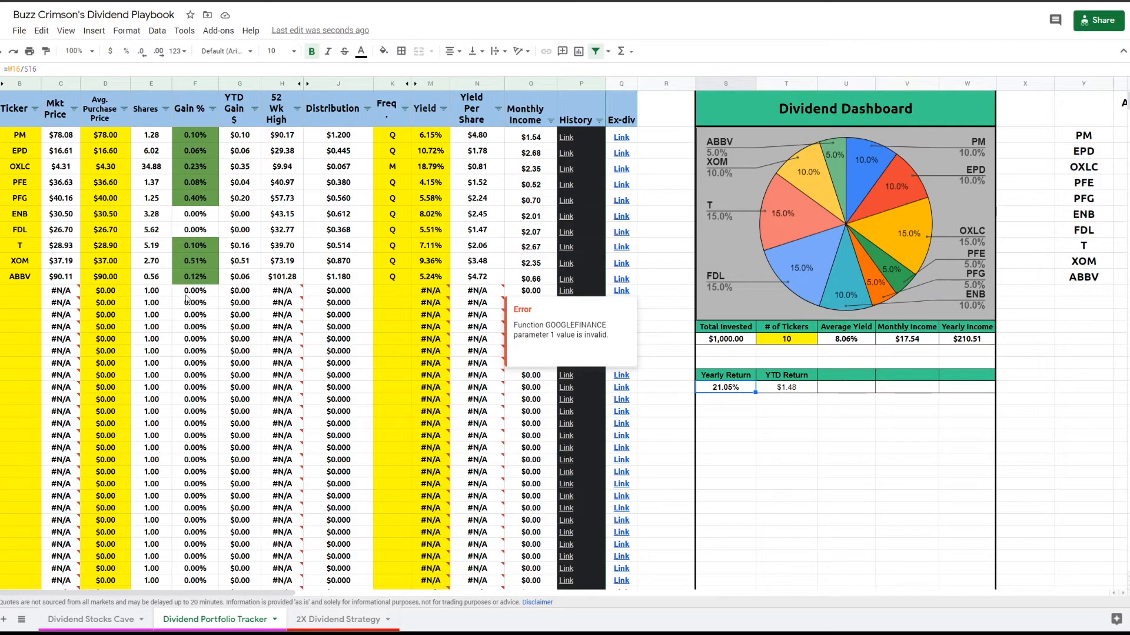
mouse_move(436, 344)
mouse_move(421, 319)
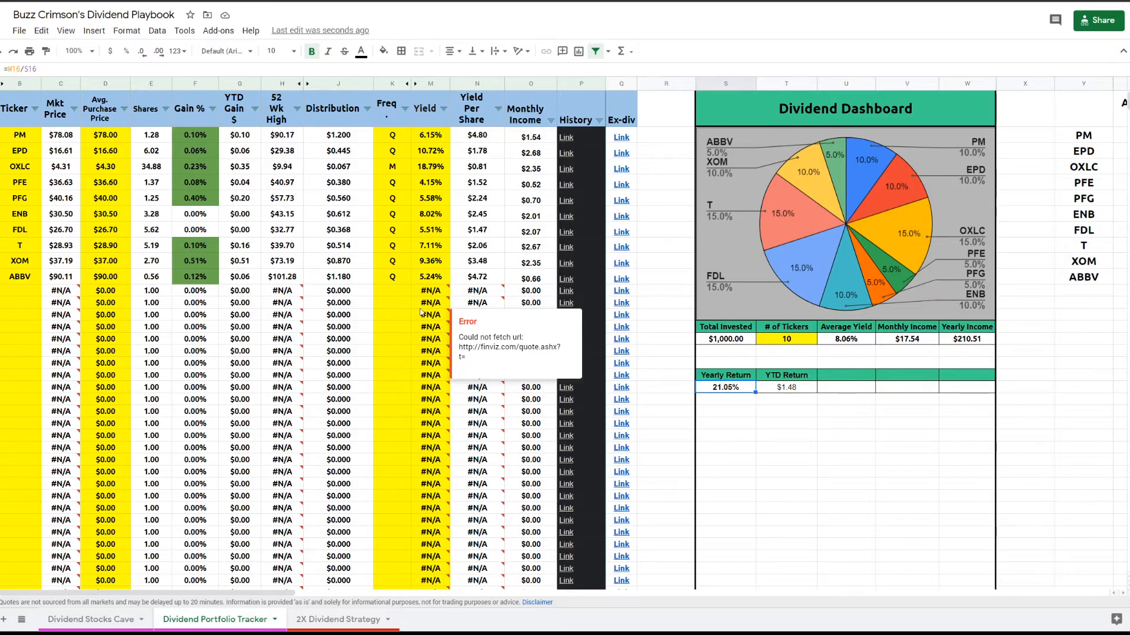
click(429, 291)
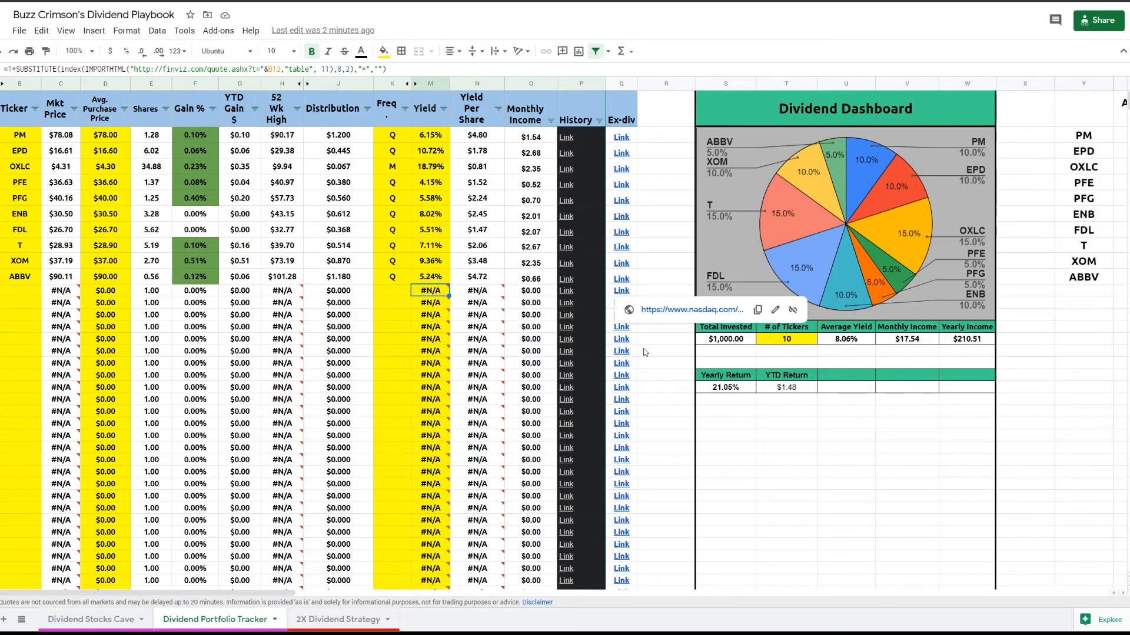
click(273, 589)
drag(275, 594, 360, 592)
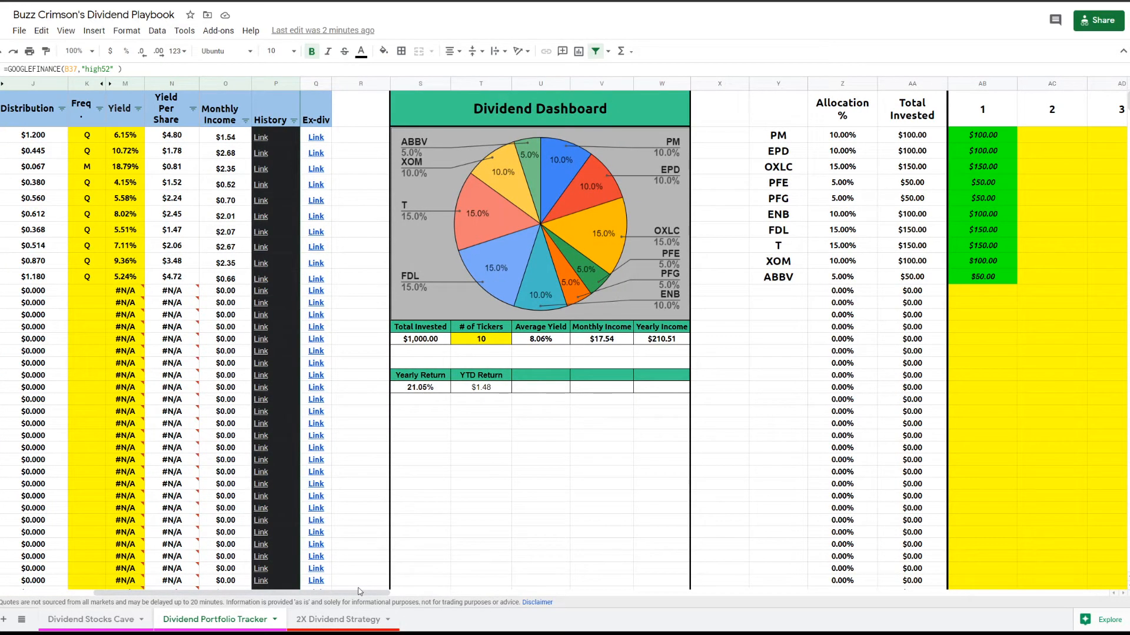